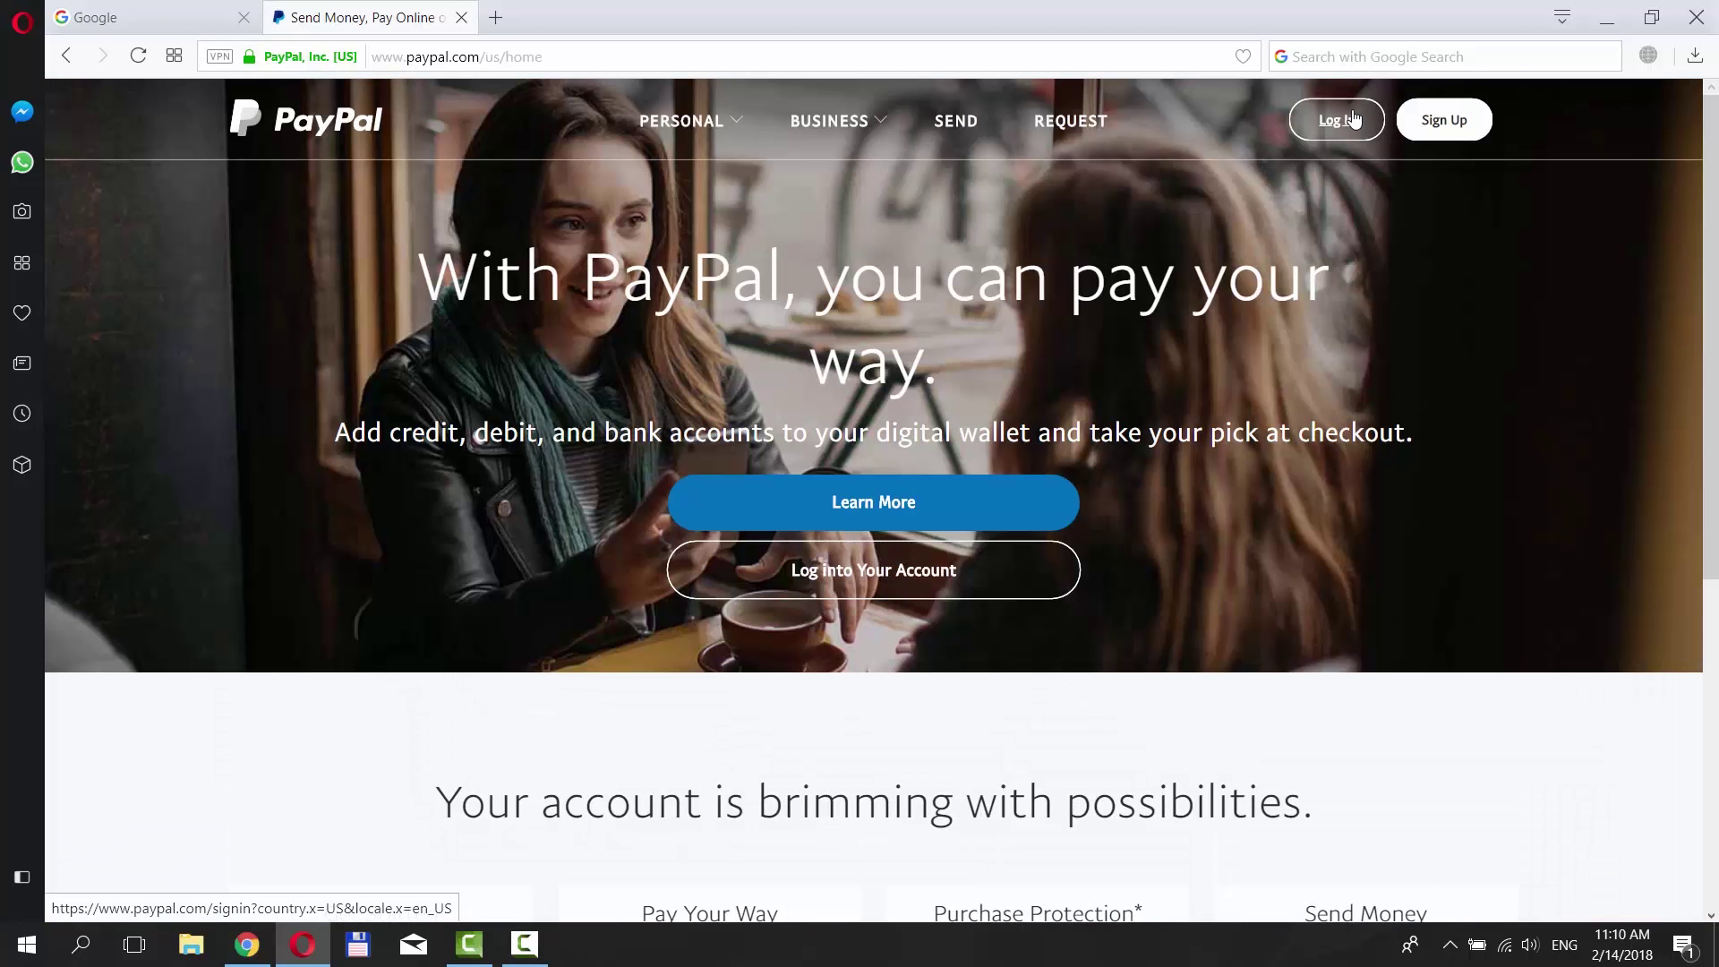
Log into PayPal with the saved email and password via browser autofill
{"action": "left_click", "coordinate": [1336, 120]}
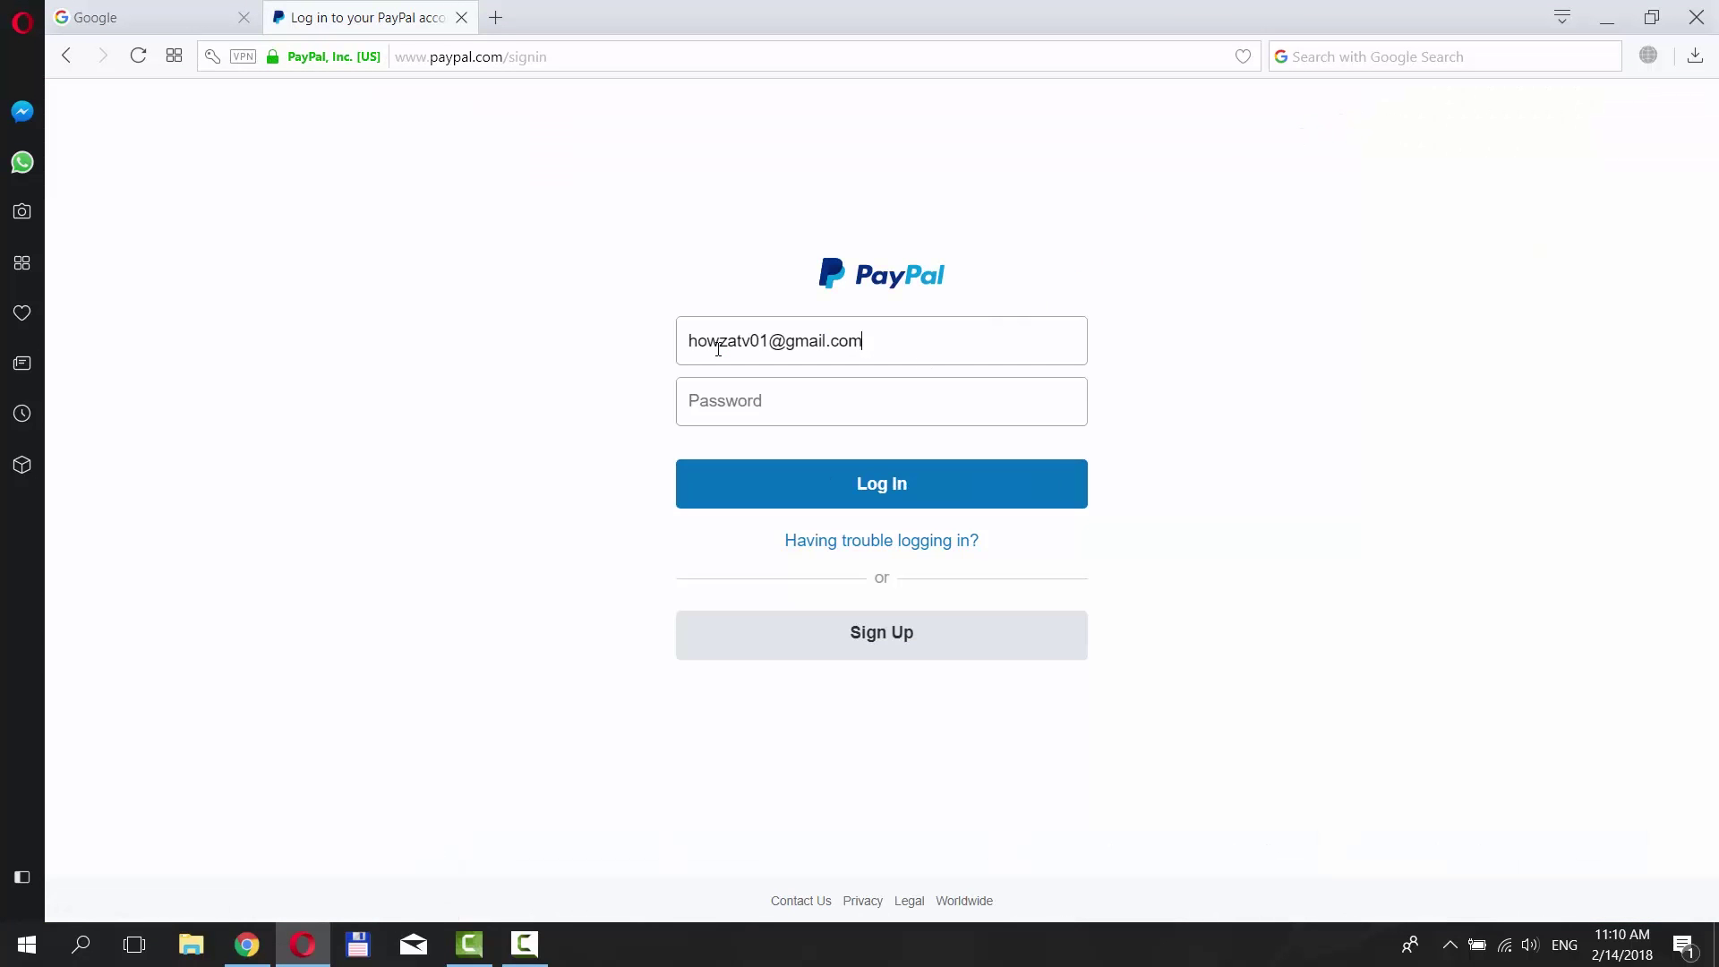
{"action": "key", "text": "ctrl+a"}
{"action": "key", "text": "Down"}
{"action": "key", "text": "Down"}
{"action": "key", "text": "Return"}
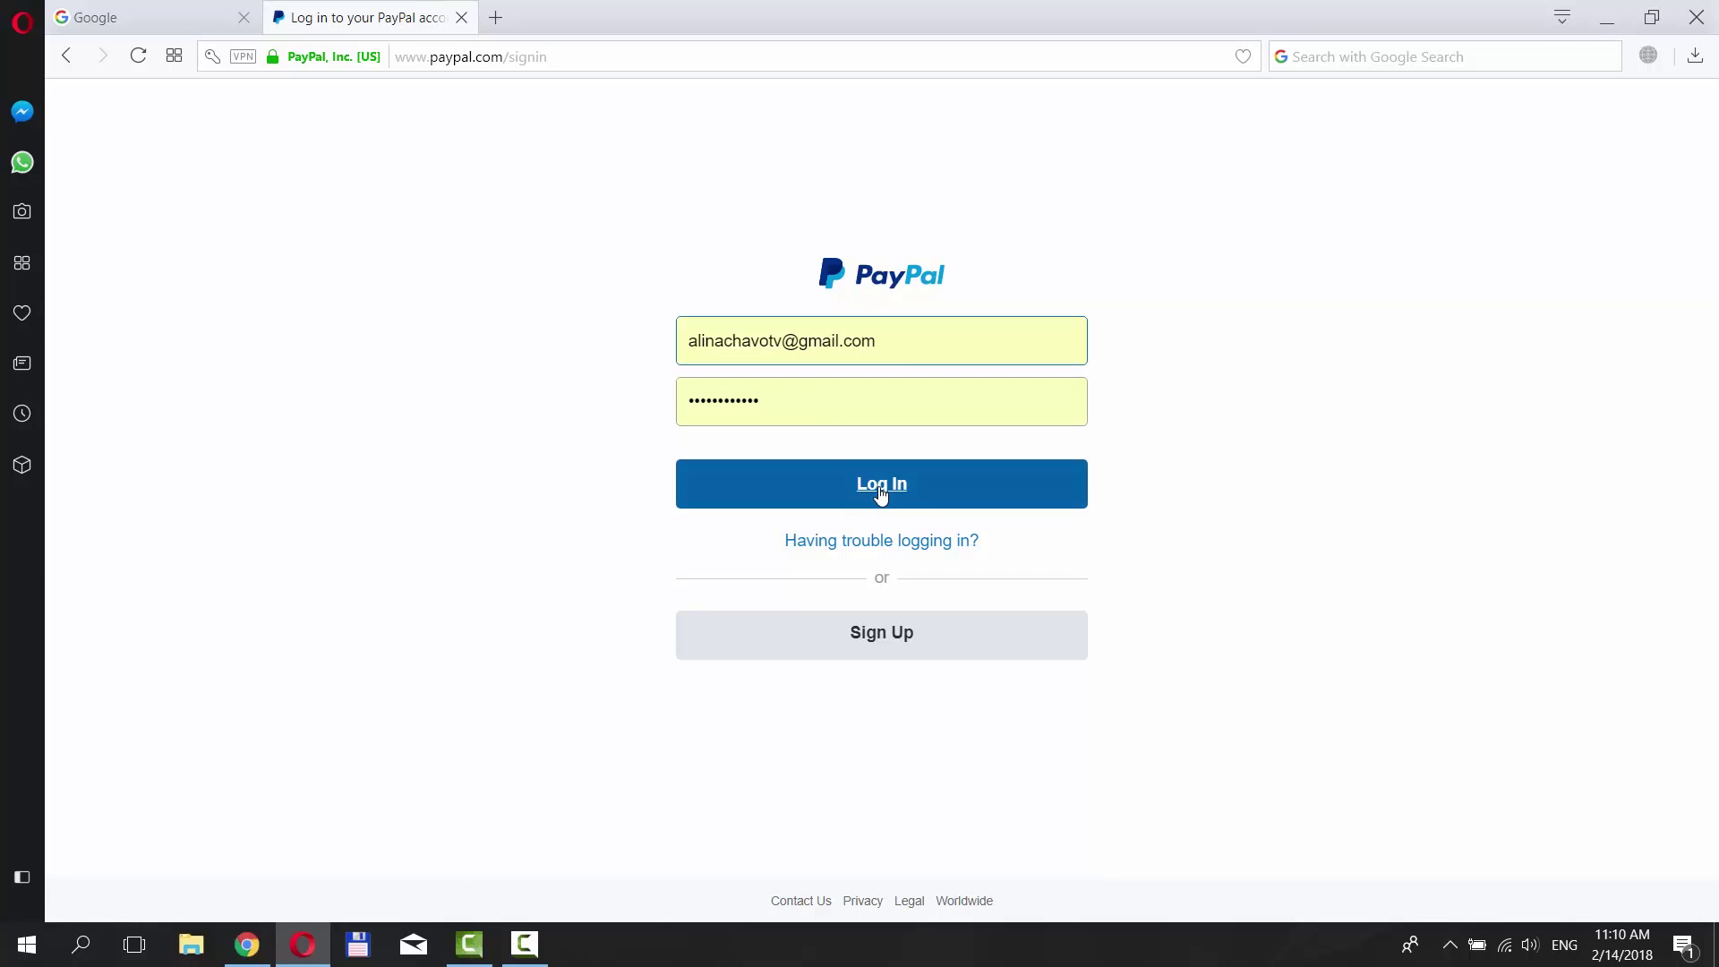
{"action": "left_click", "coordinate": [881, 487]}
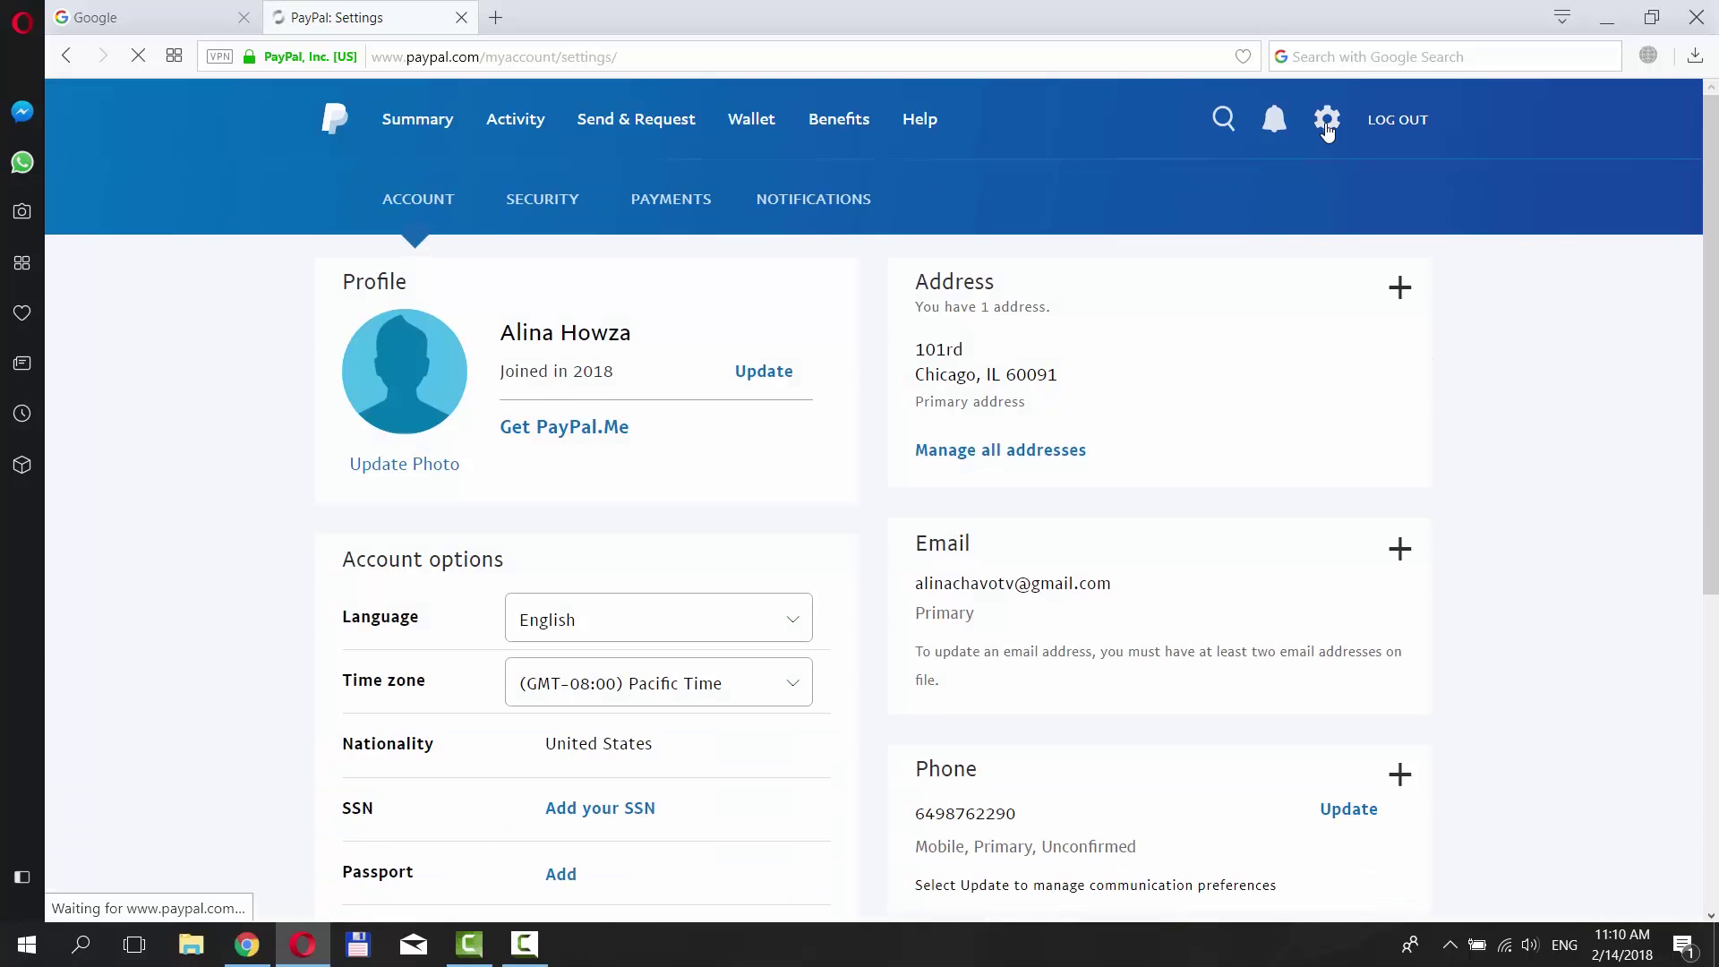
Add a second email address to the account, then move to the Google tab
{"action": "left_click", "coordinate": [1402, 552]}
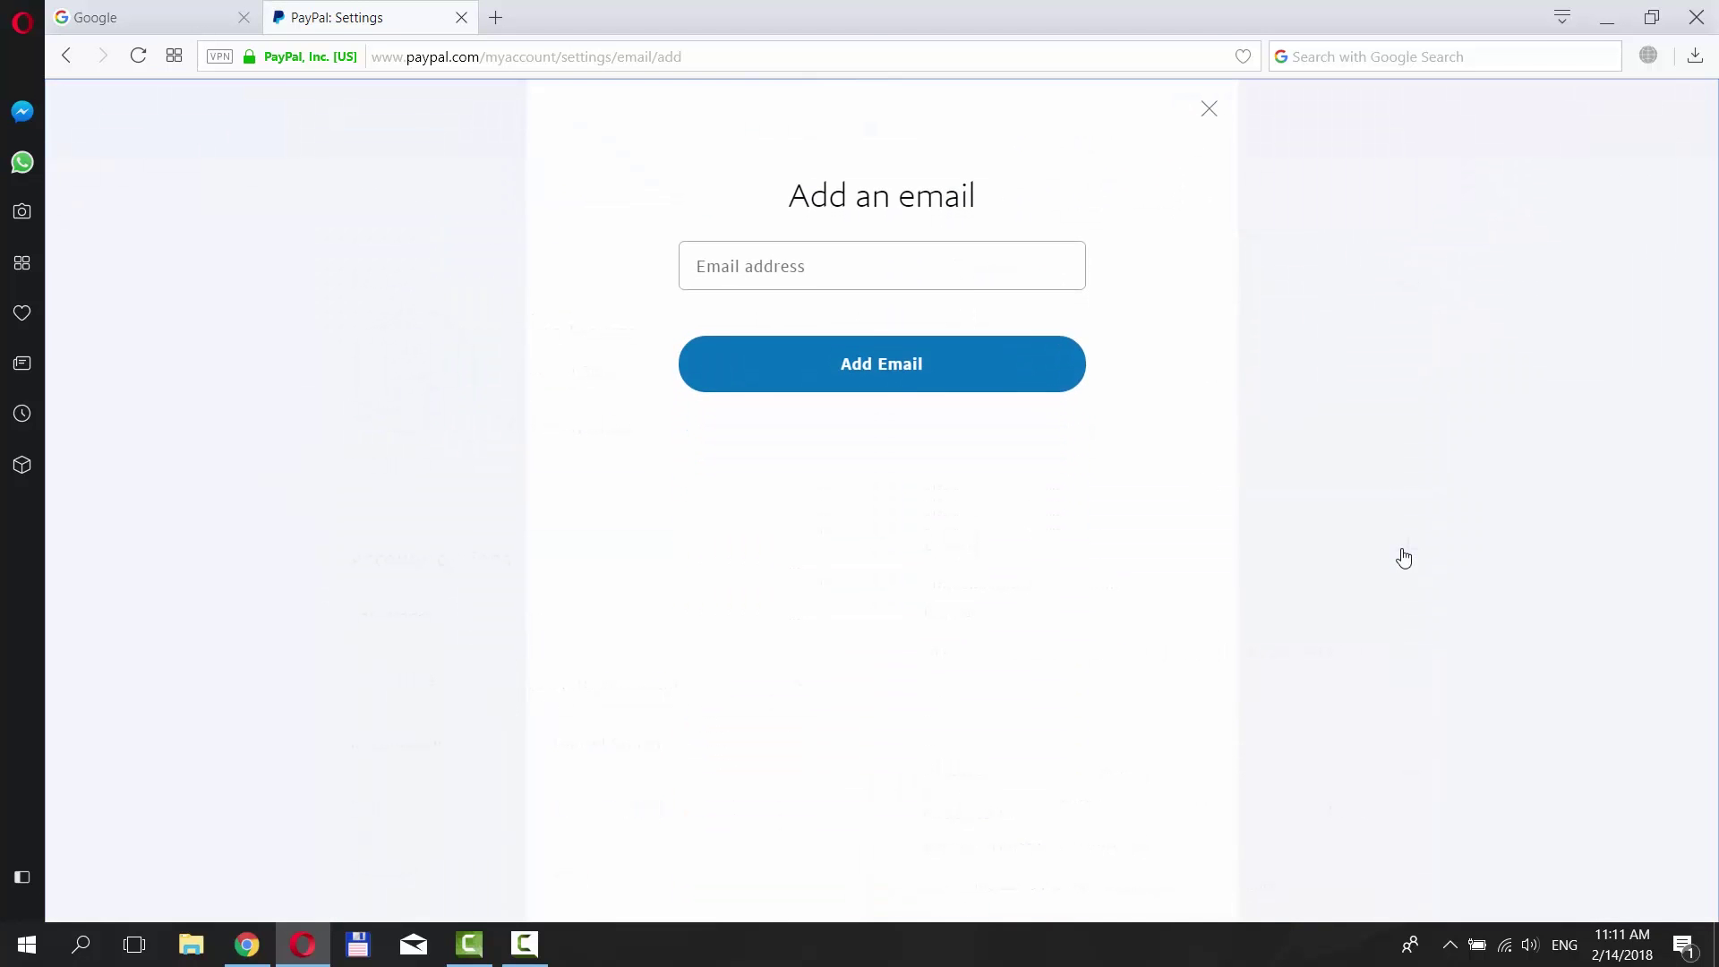
{"action": "left_click", "coordinate": [895, 251]}
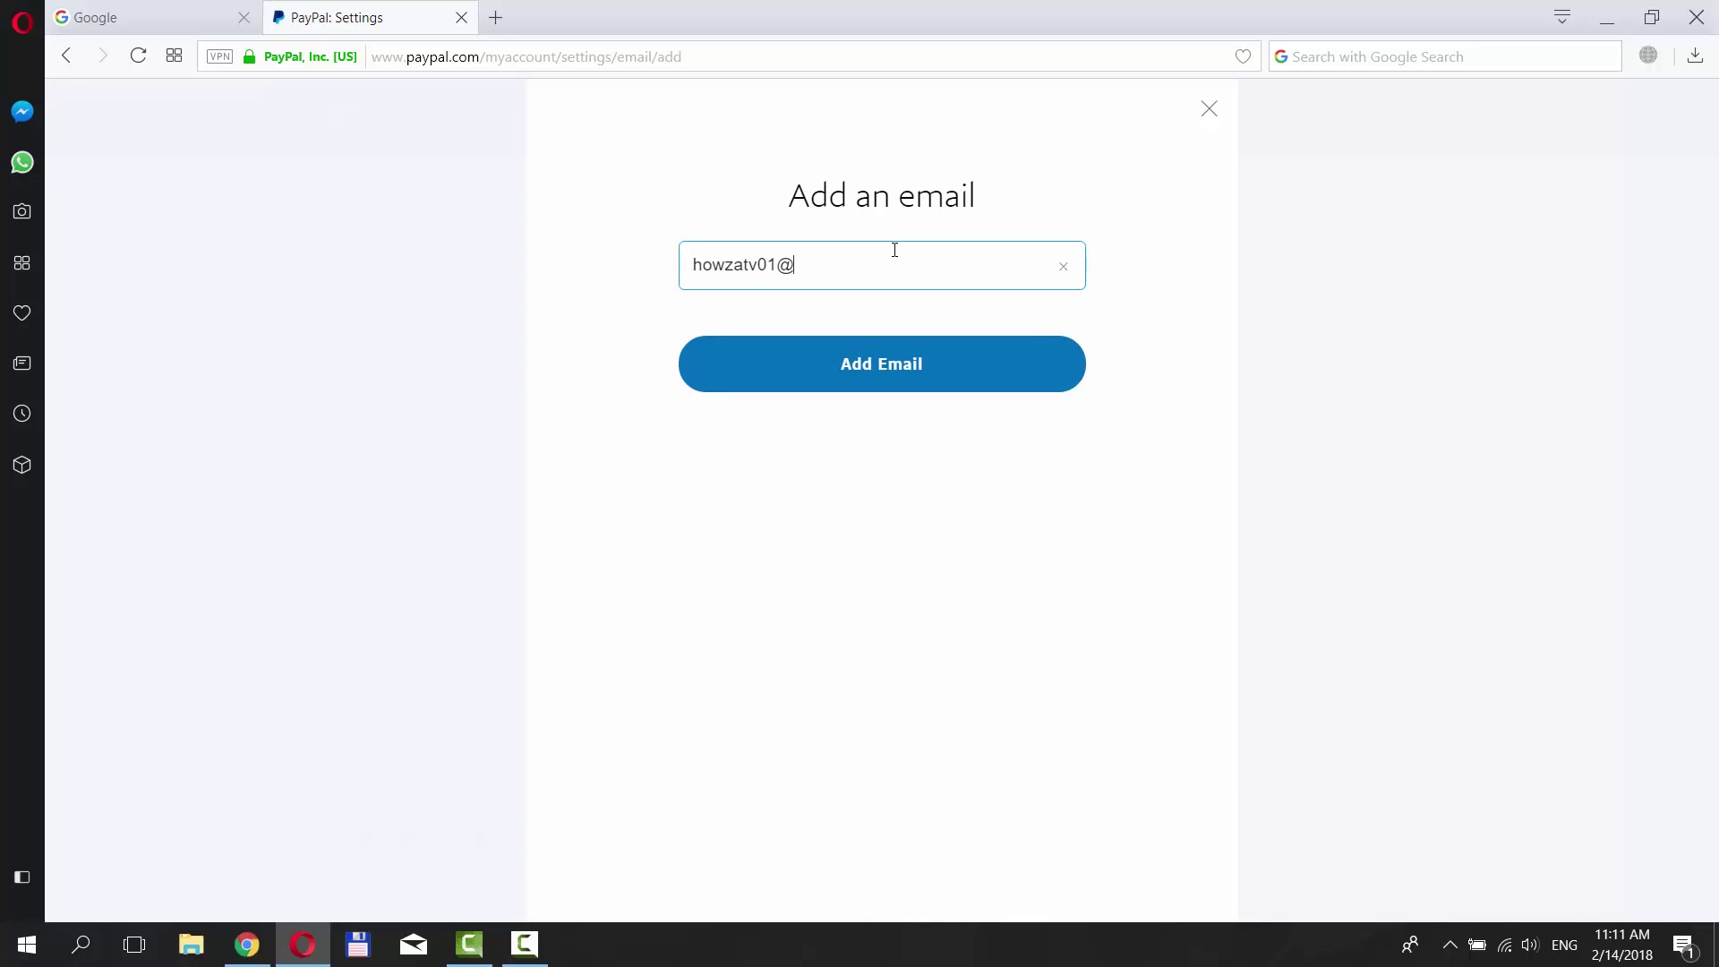
{"action": "left_click", "coordinate": [861, 387]}
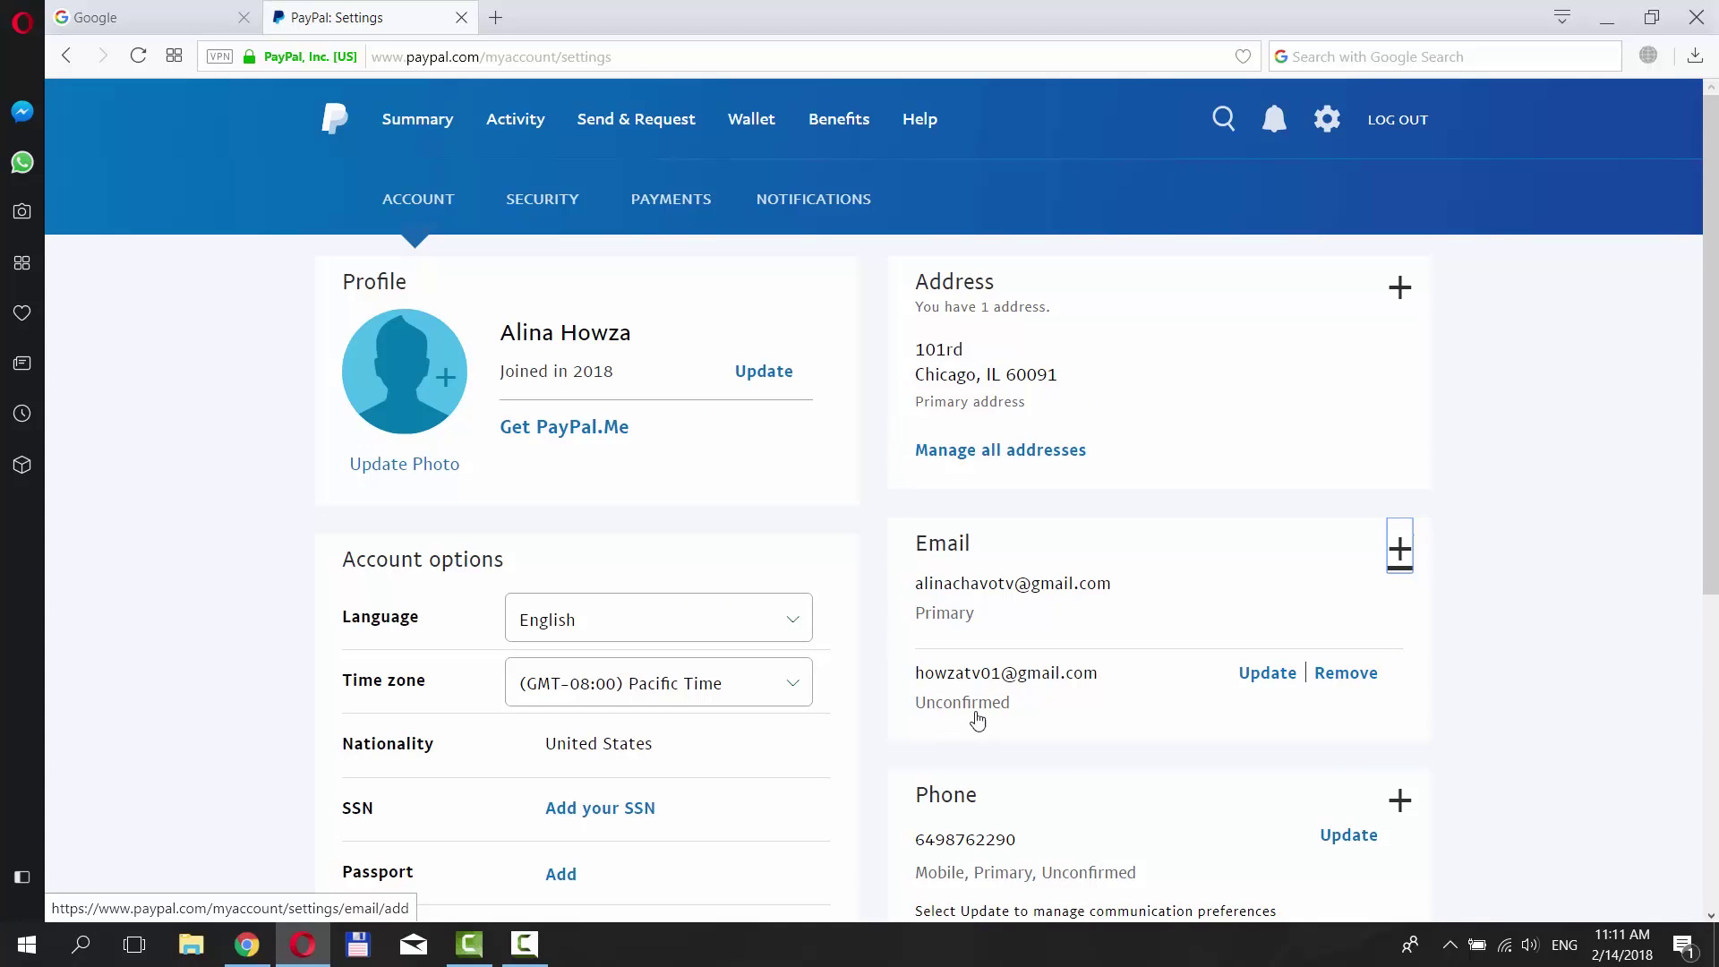
{"action": "left_click", "coordinate": [109, 20]}
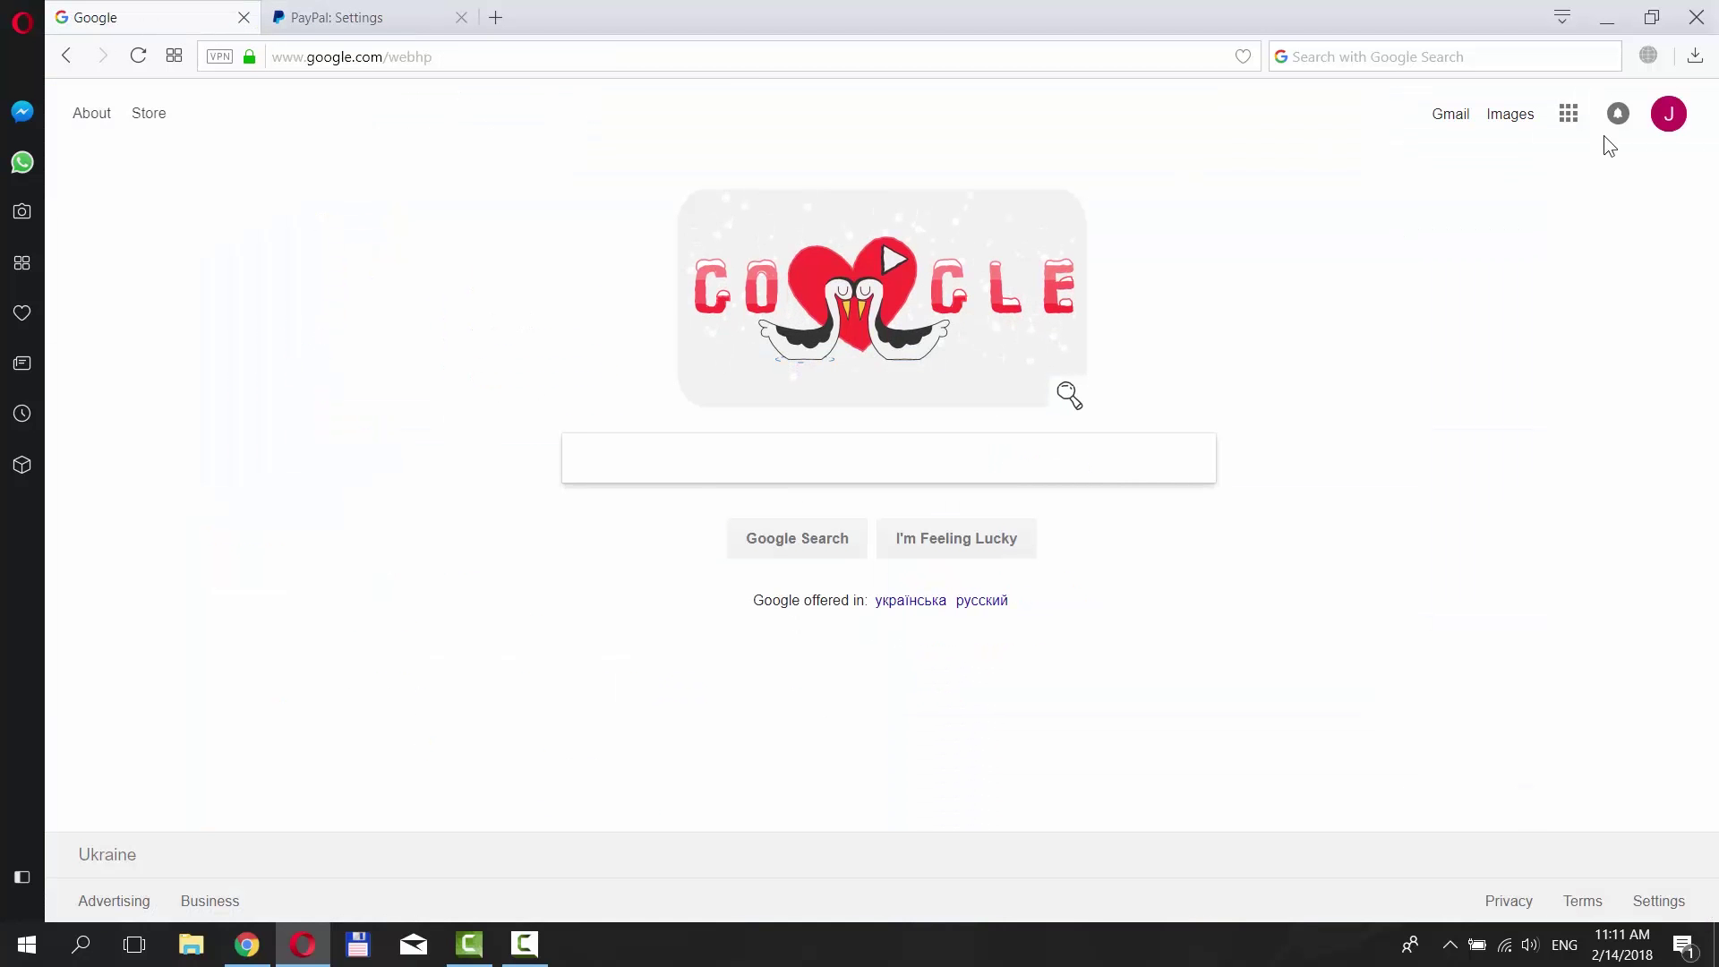
Reach Gmail from the Google apps grid and open PayPal's 'Confirm your email address' message
{"action": "left_click", "coordinate": [1569, 113]}
{"action": "left_click", "coordinate": [1603, 343]}
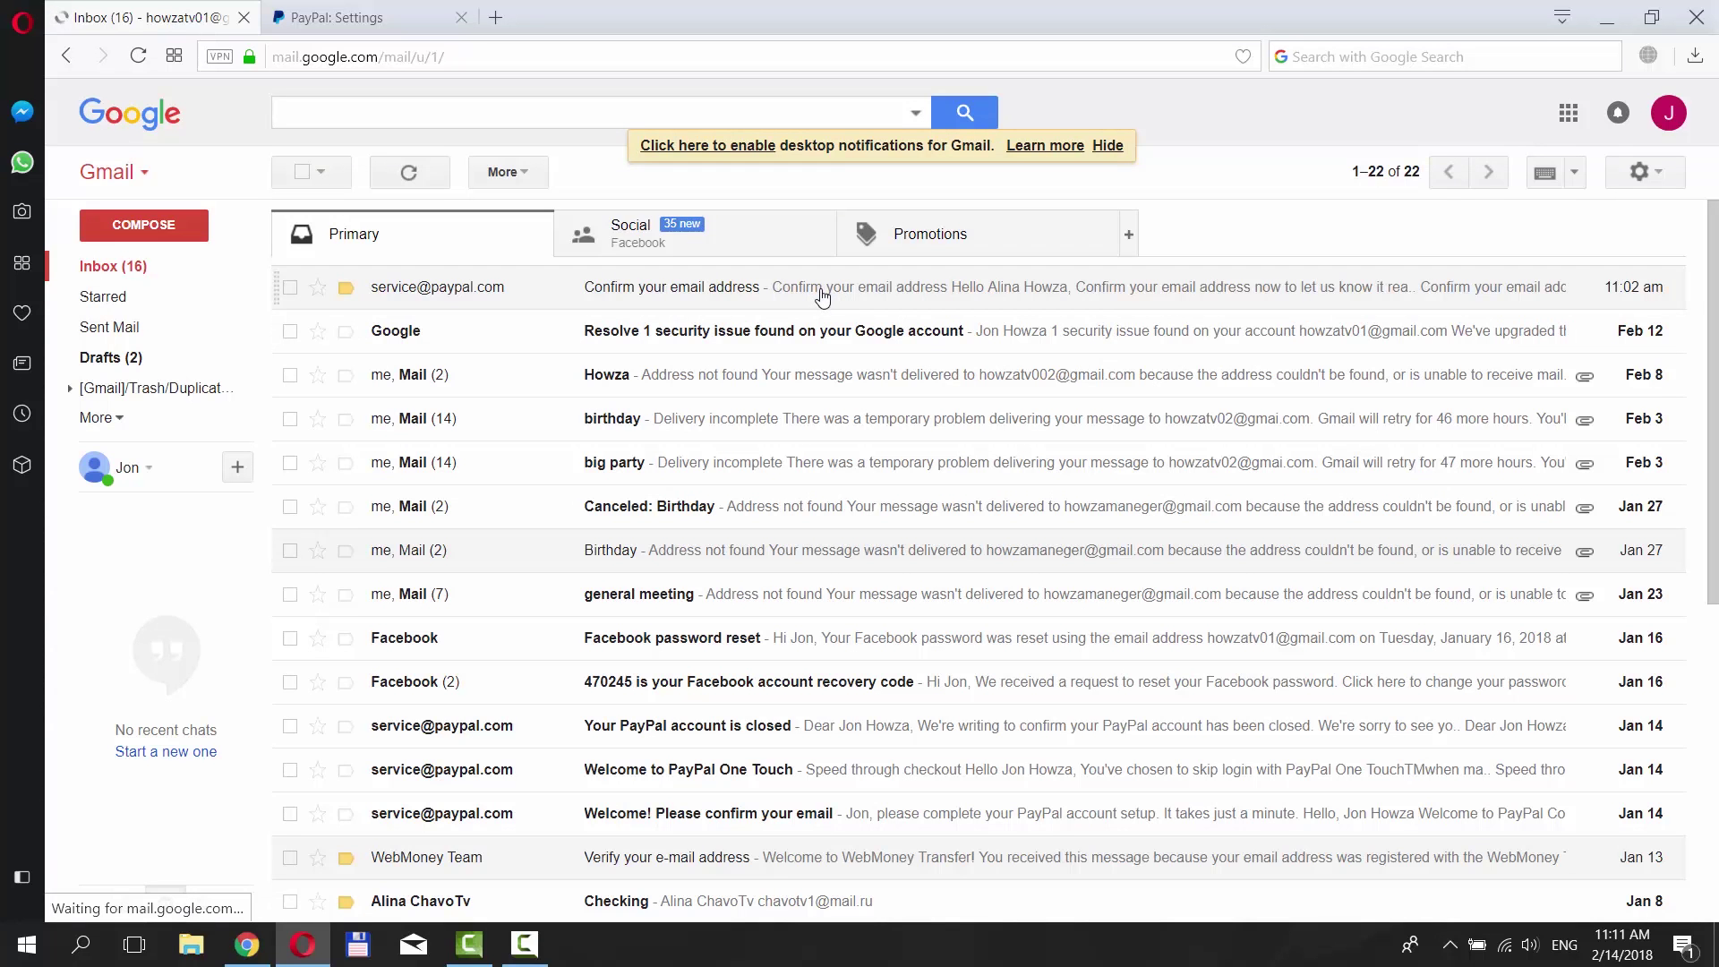
{"action": "left_click", "coordinate": [676, 295]}
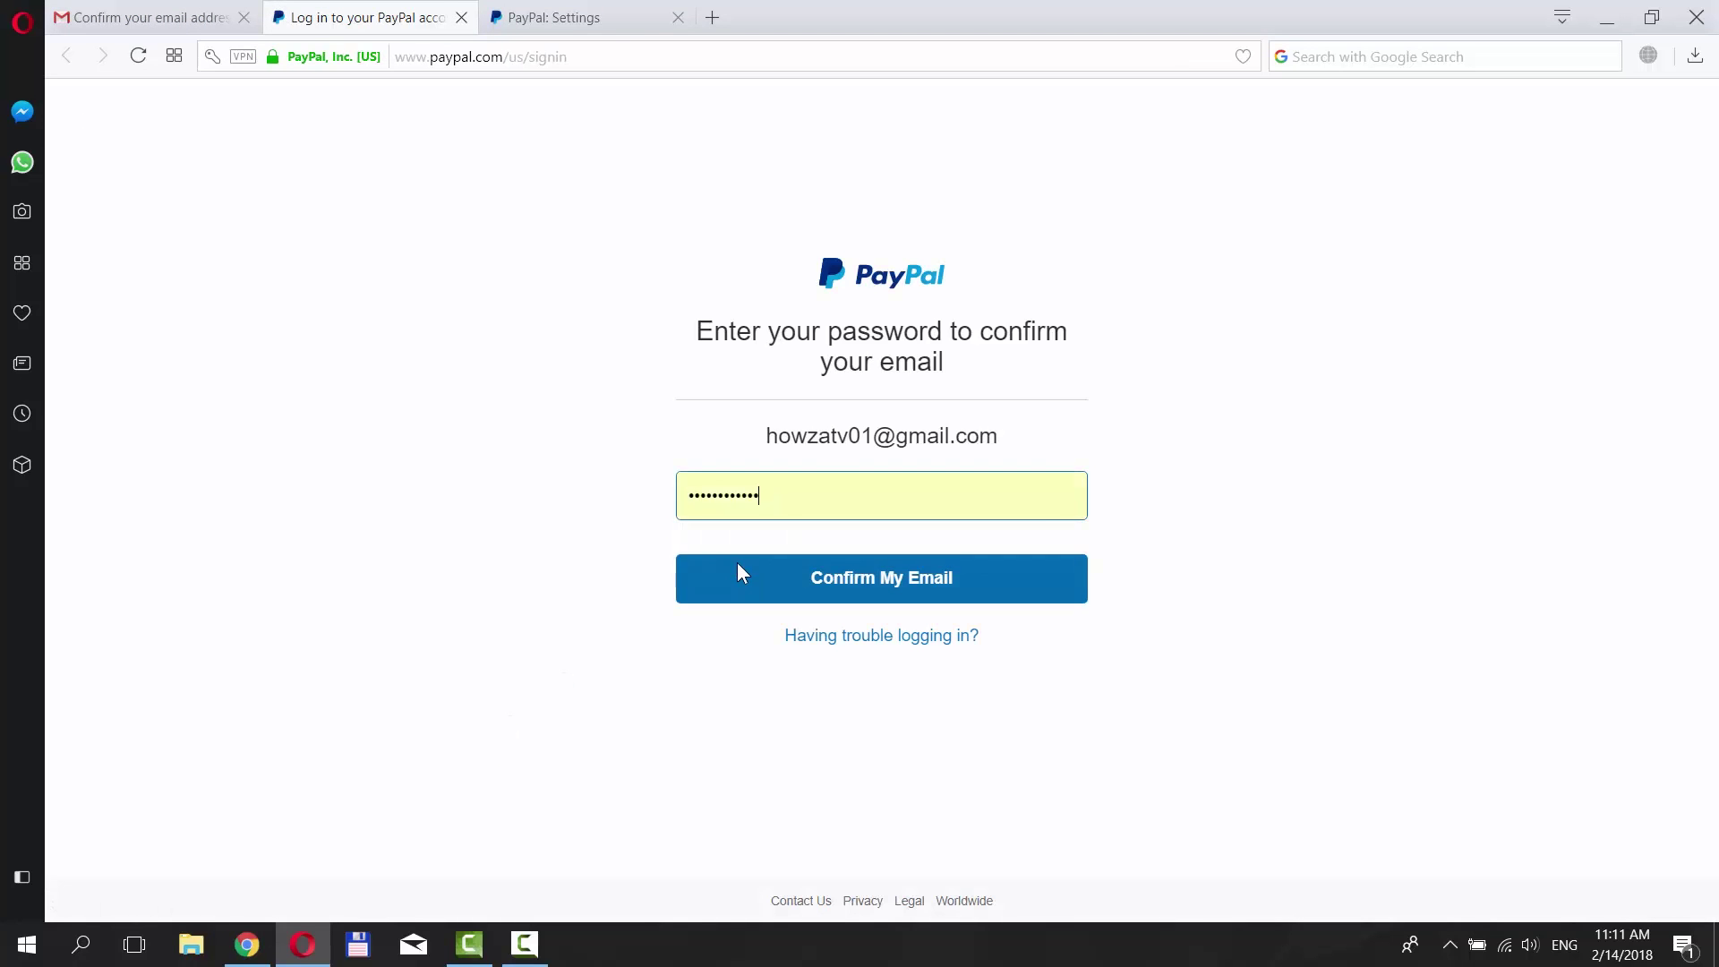
Submit the password to confirm the new email and return to account settings
{"action": "left_click", "coordinate": [859, 581]}
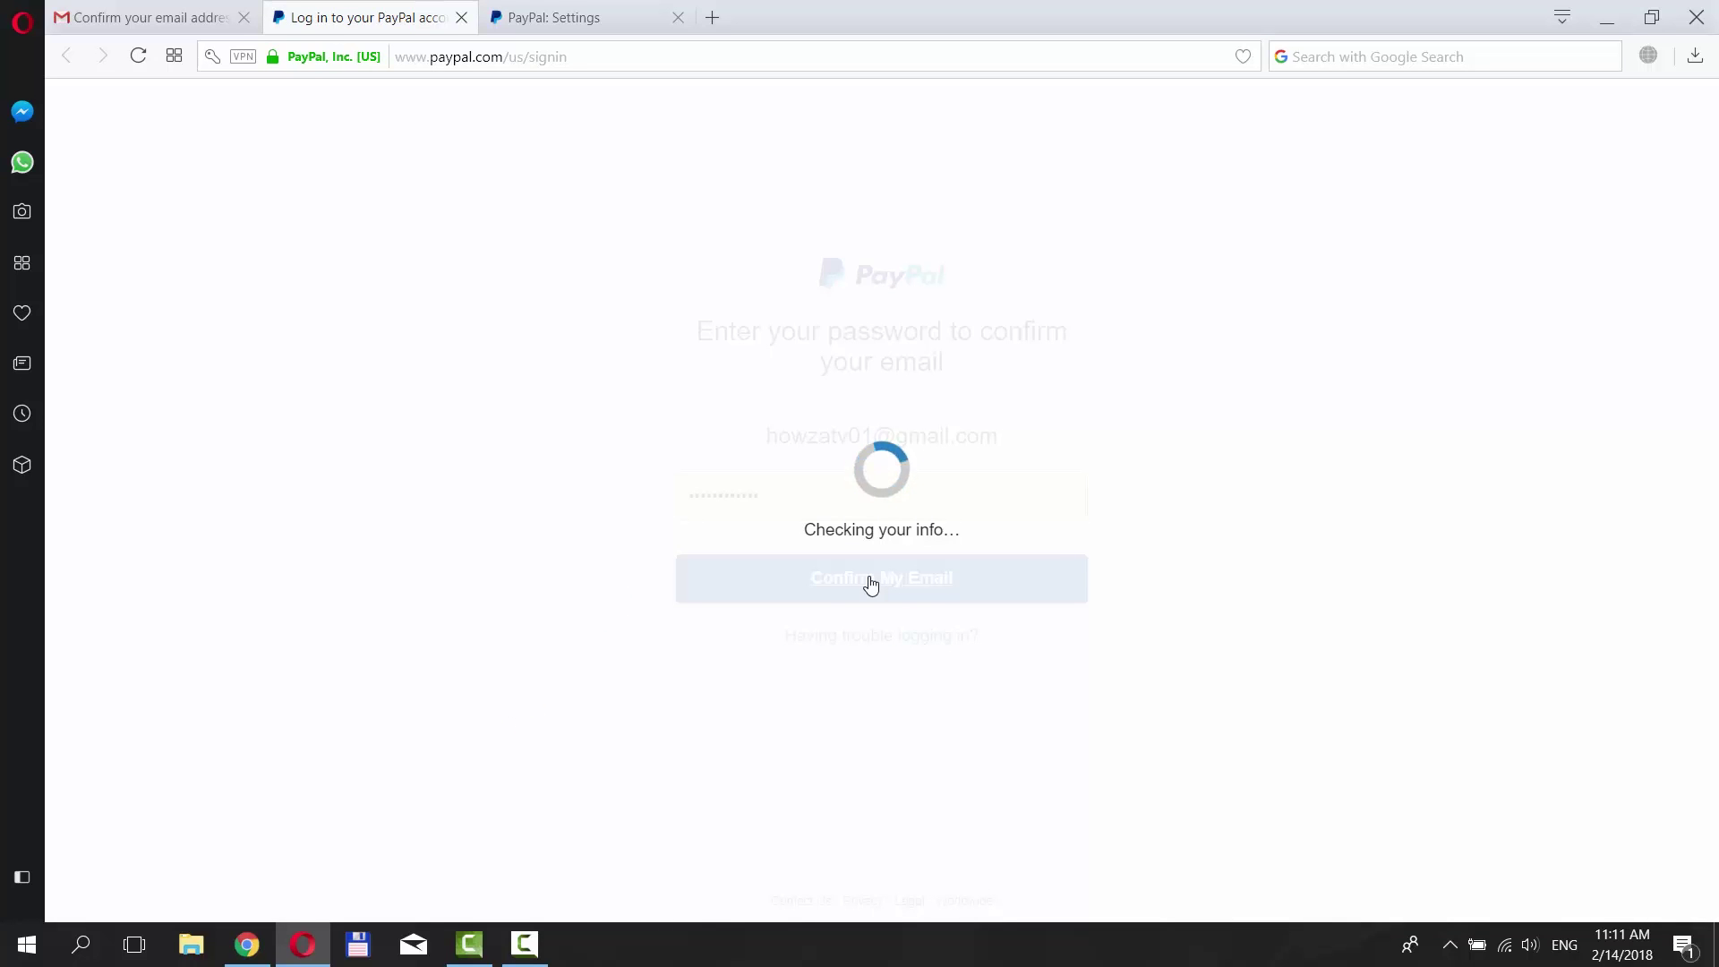
{"action": "left_click", "coordinate": [1326, 124]}
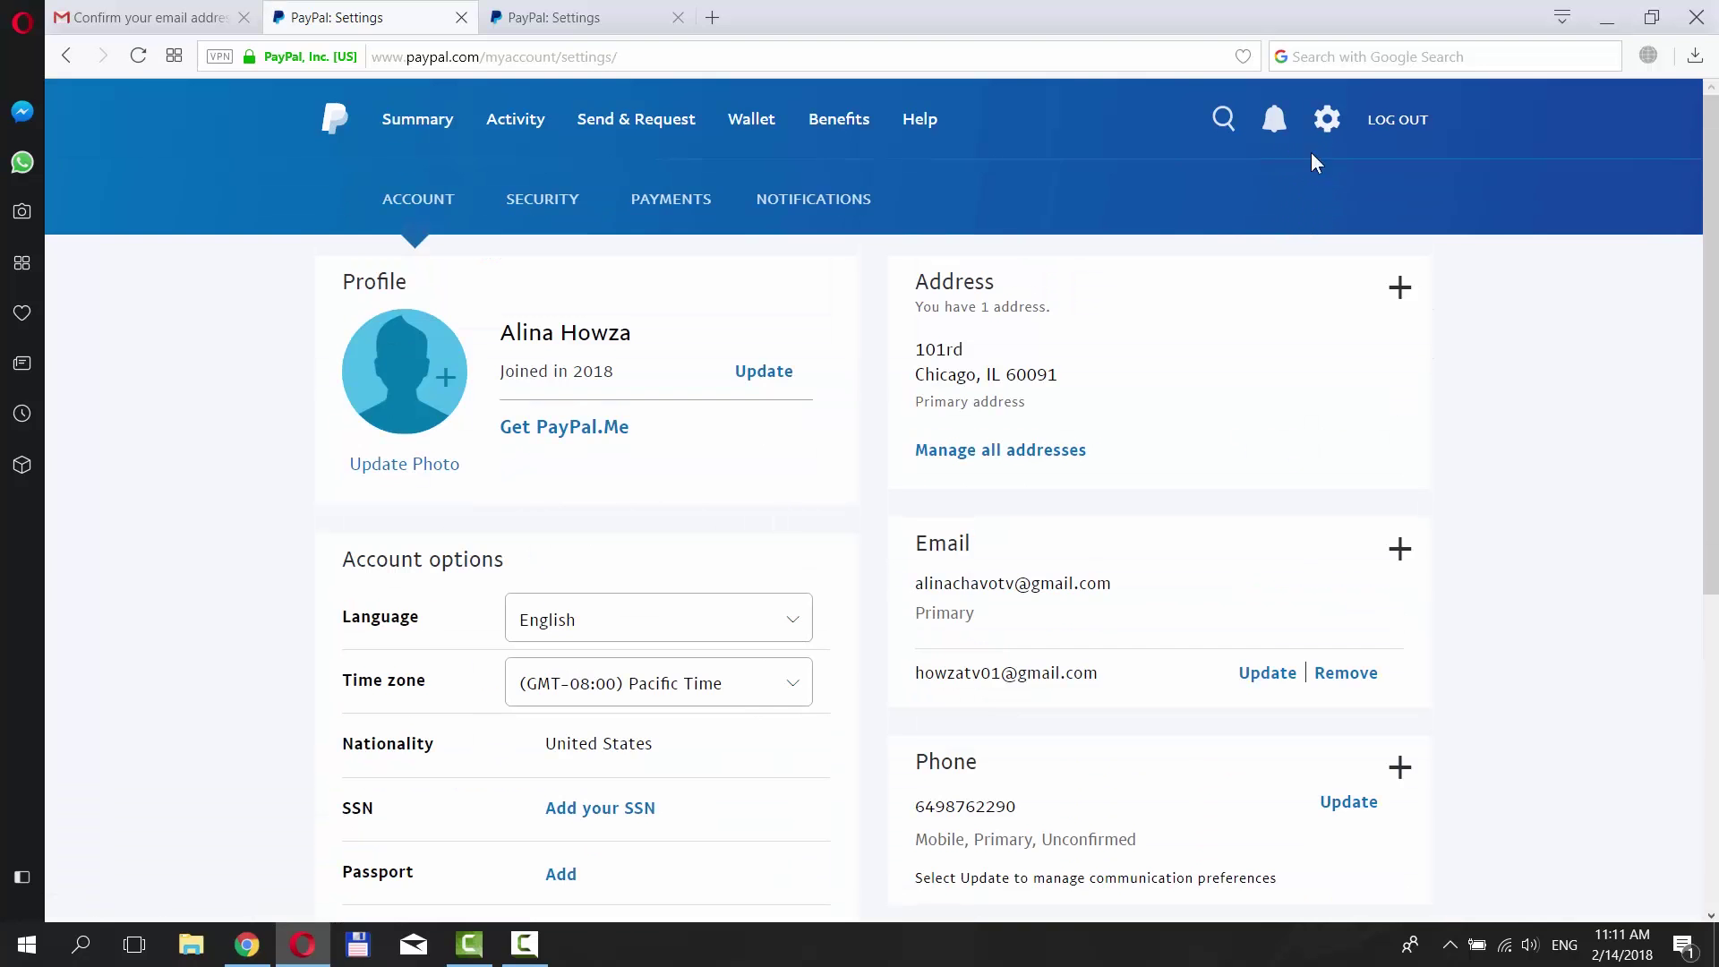
{"action": "scroll", "coordinate": [1233, 308], "scroll_direction": "down", "scroll_amount": 2}
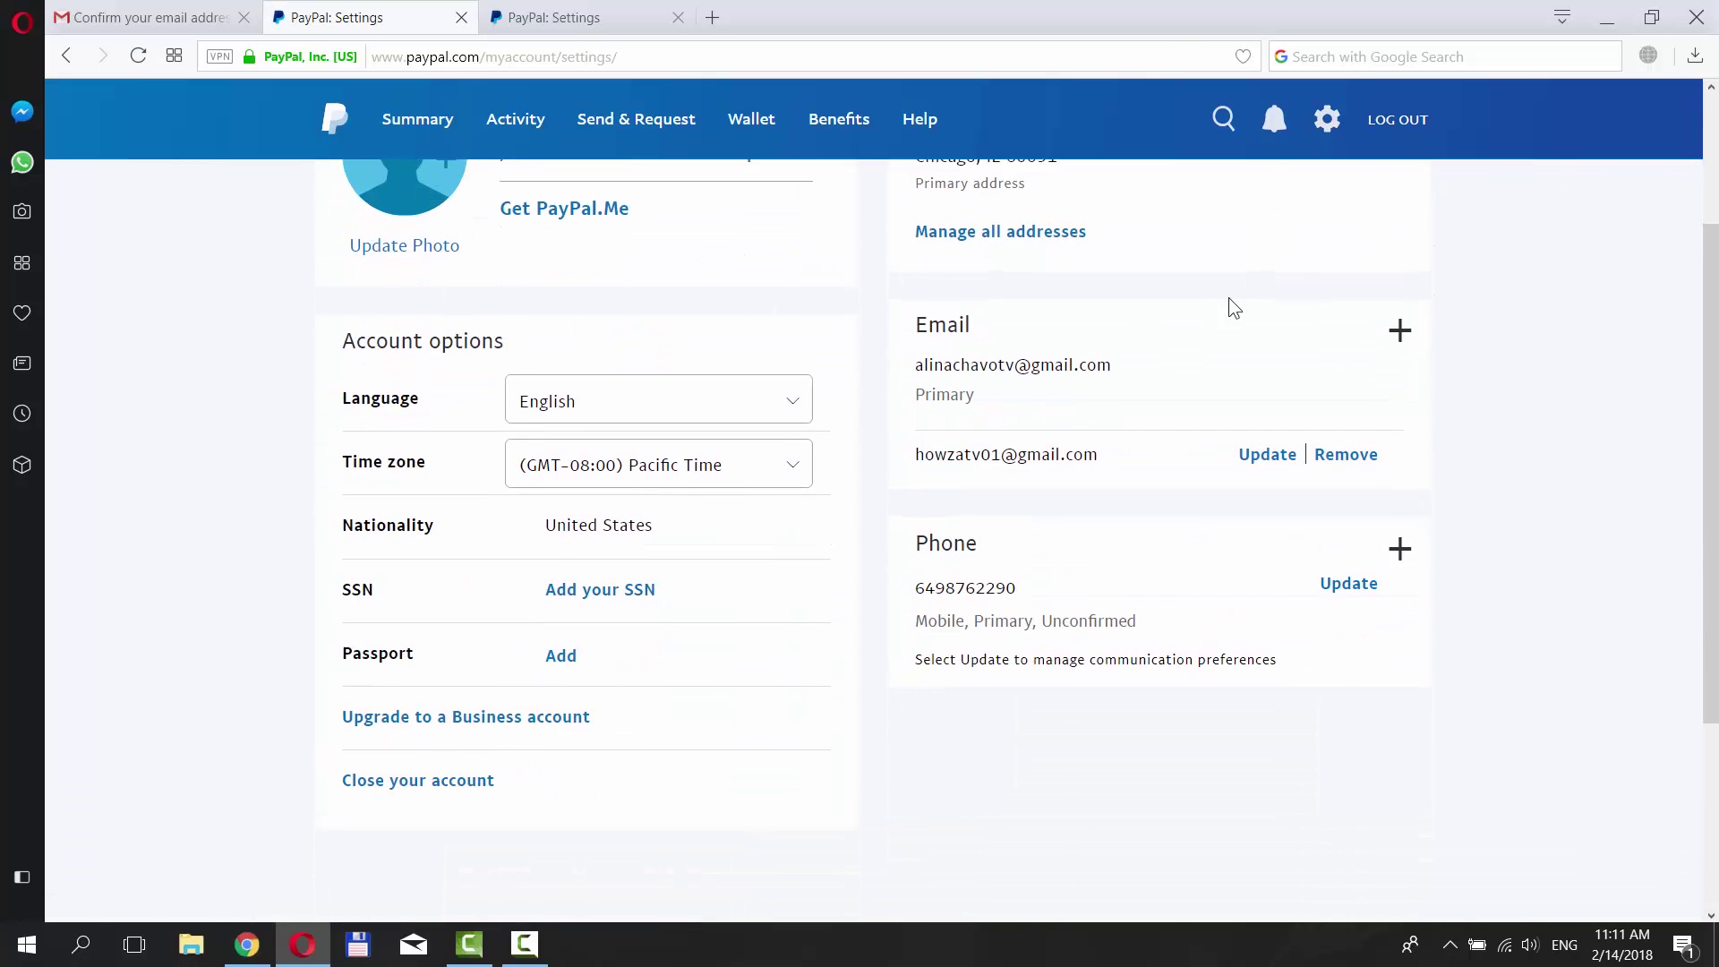
Mark the newly confirmed address as the primary email and save the change
{"action": "left_click", "coordinate": [1266, 451]}
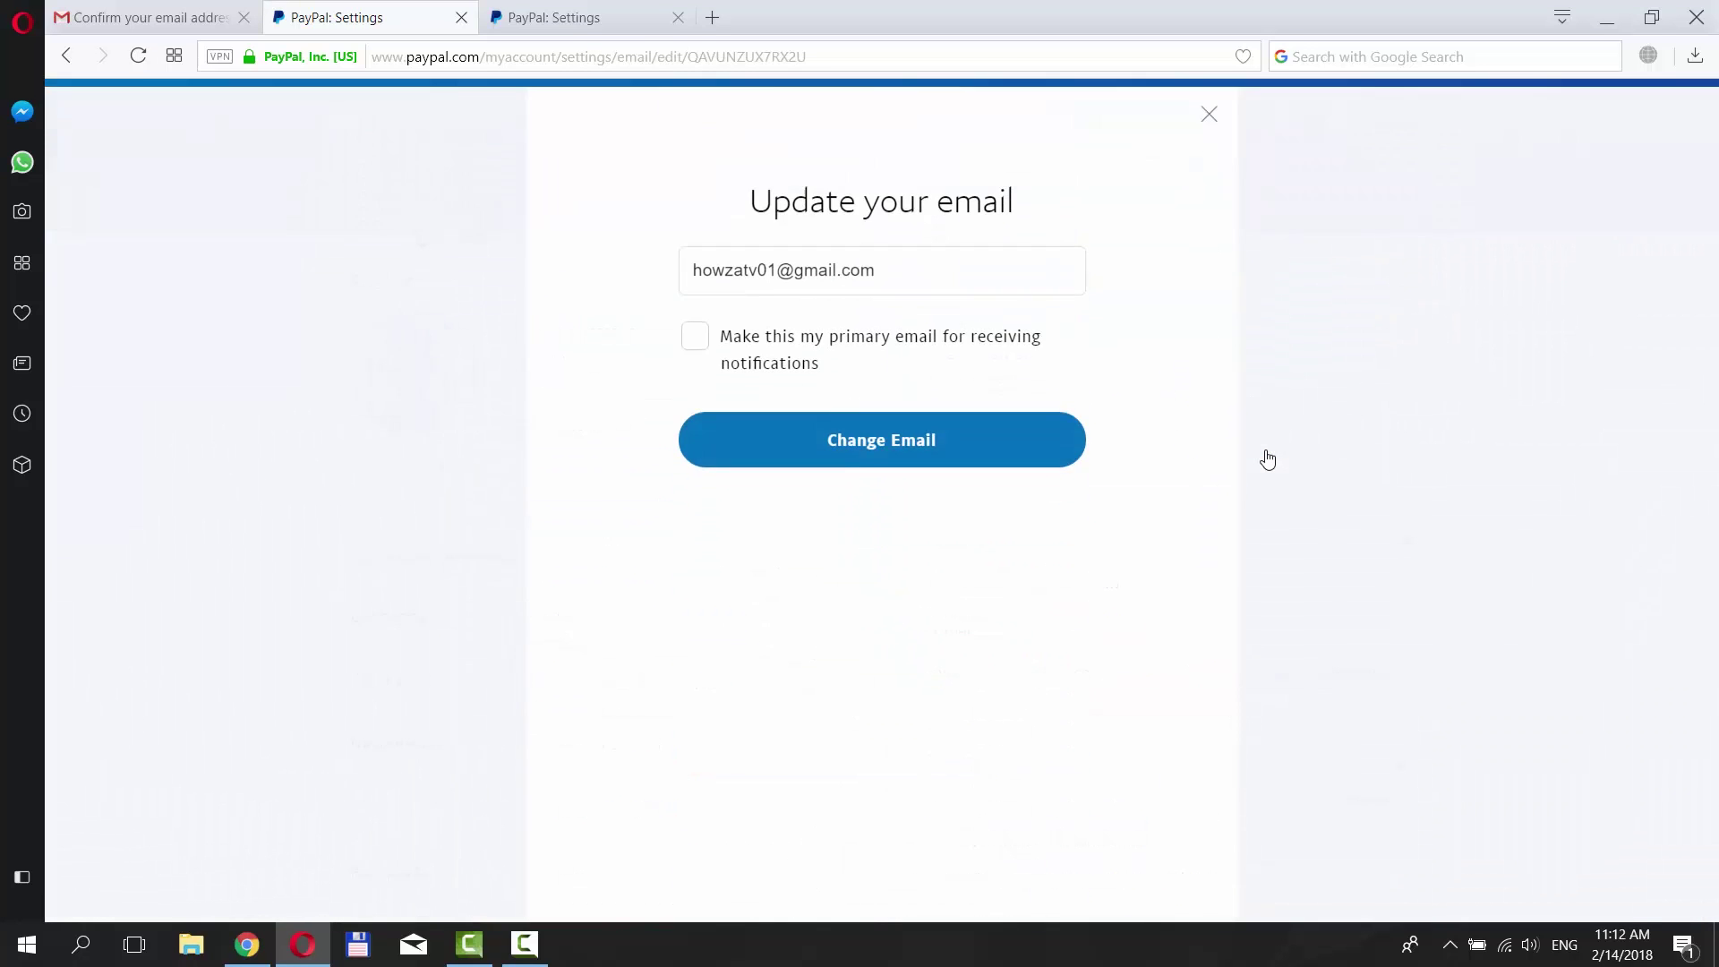
{"action": "left_click", "coordinate": [691, 334]}
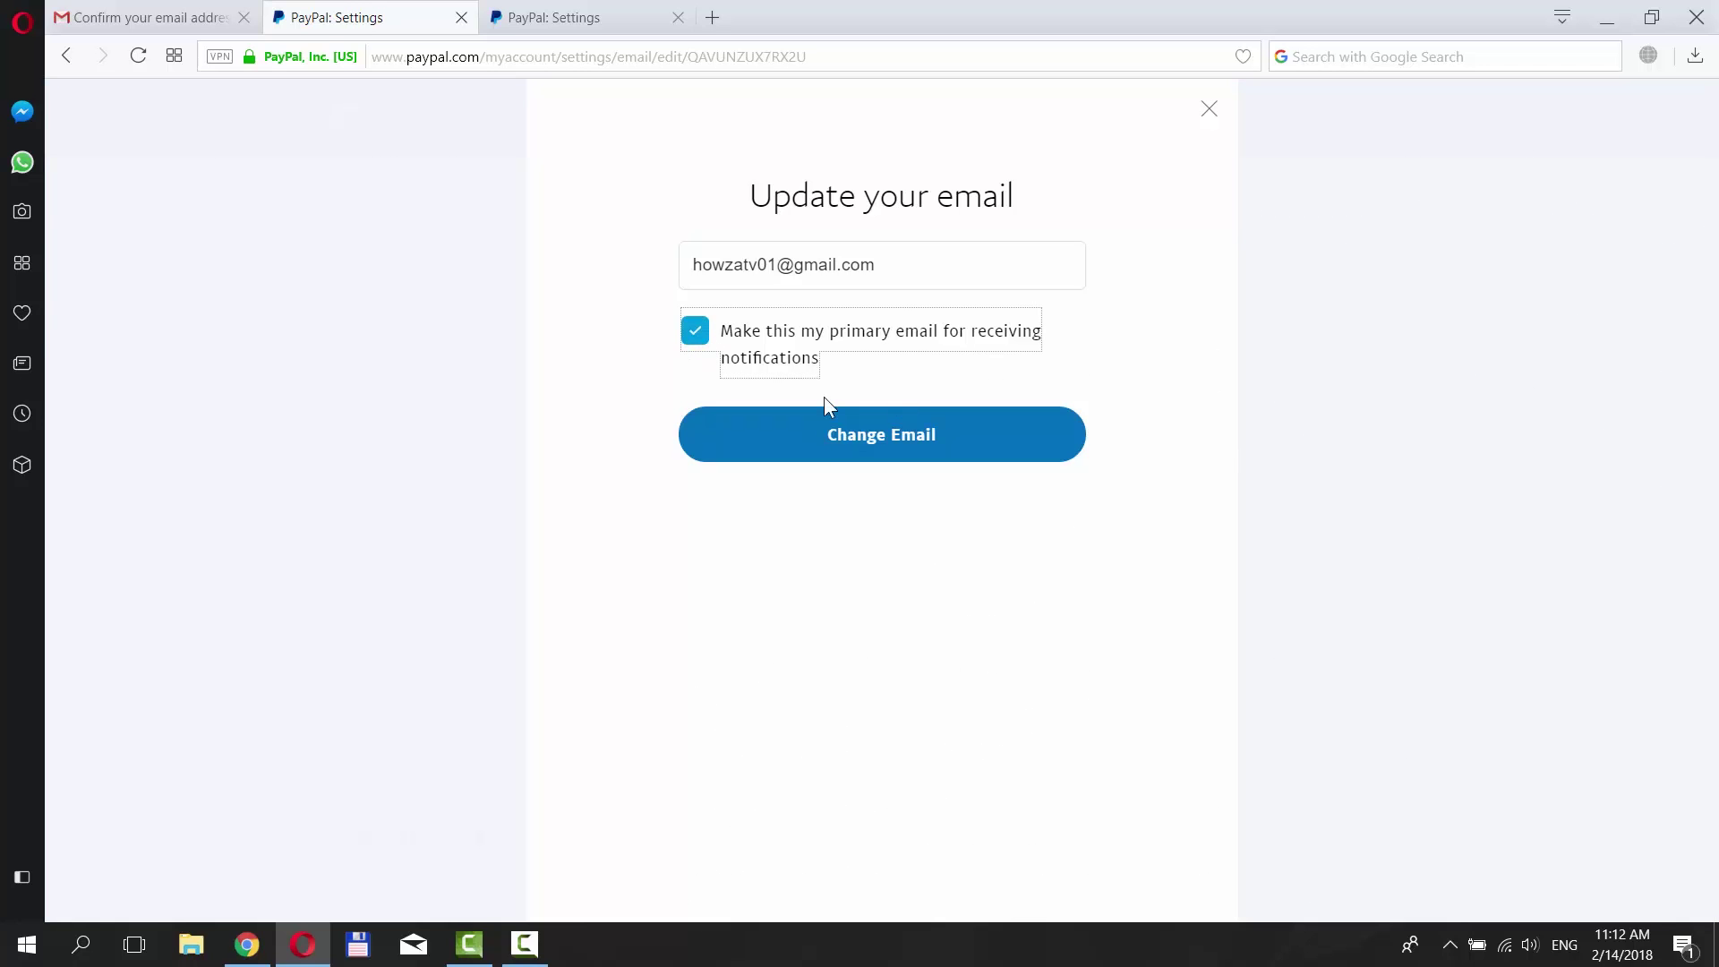
{"action": "left_click", "coordinate": [873, 435]}
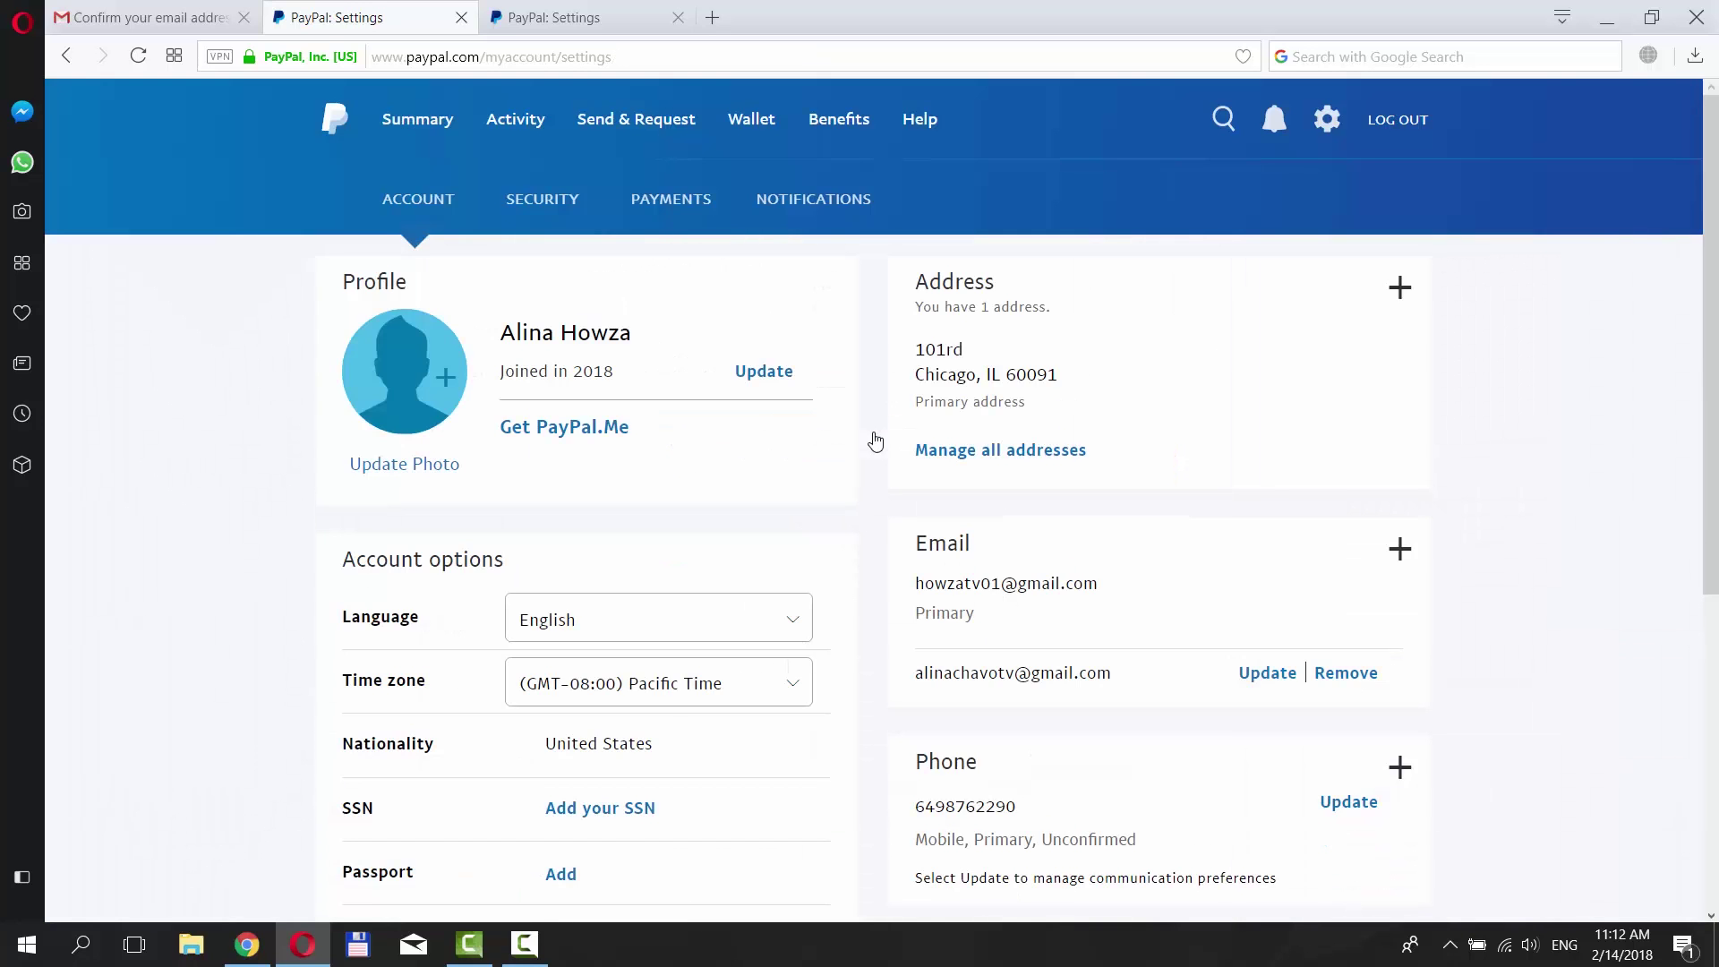